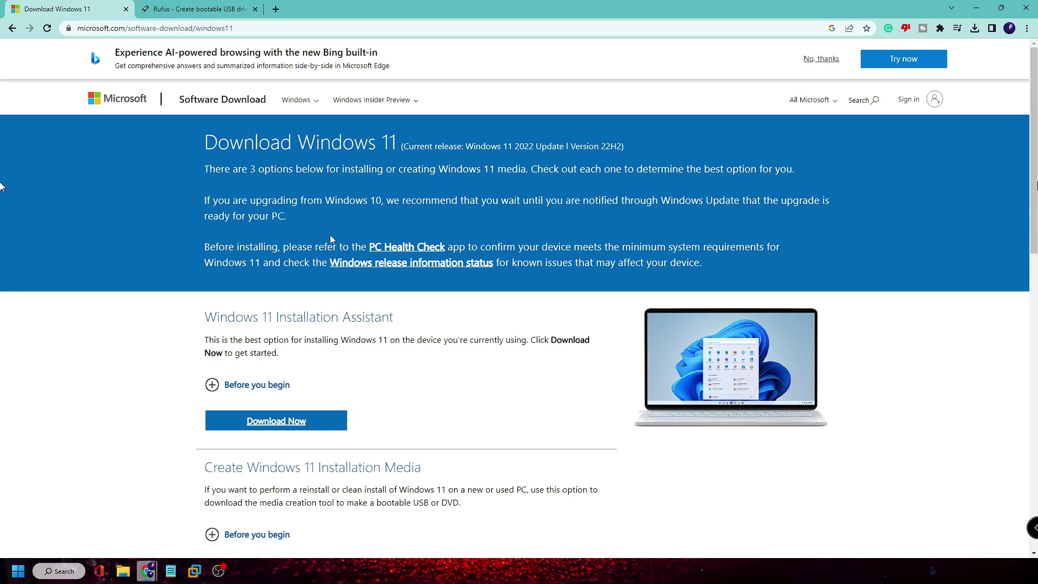
# Step: Scroll down the Download Windows 11 page to the Windows 11 Disk Image (ISO) section
pyautogui.scroll(-2, 331, 238)
# Step: Select the Windows 11 multi-edition x64 ISO with English (United States) and confirm the download
pyautogui.scroll(-6, 308, 234)
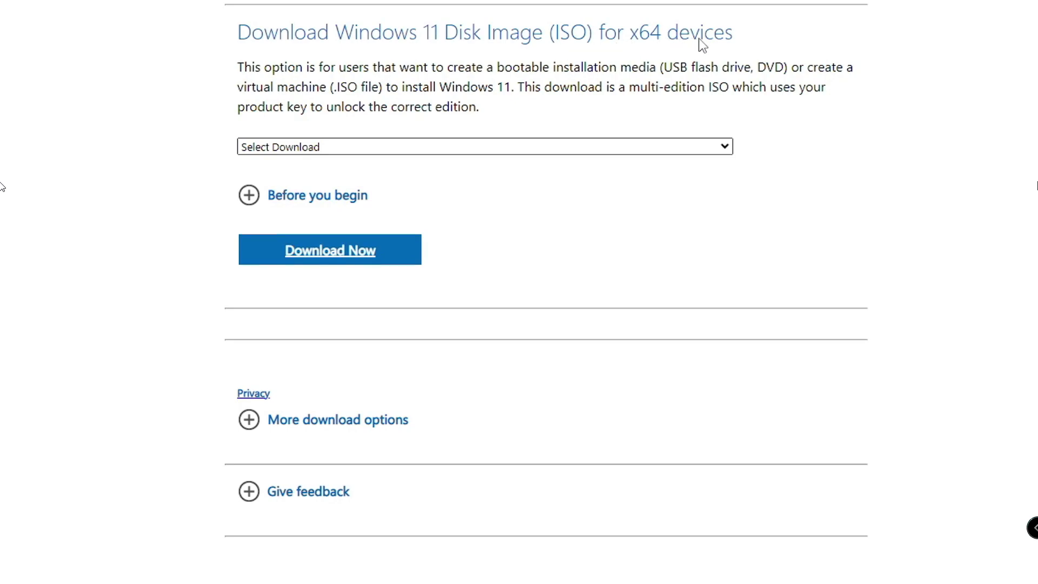
pyautogui.click(431, 146)
pyautogui.click(430, 149)
pyautogui.click(452, 152)
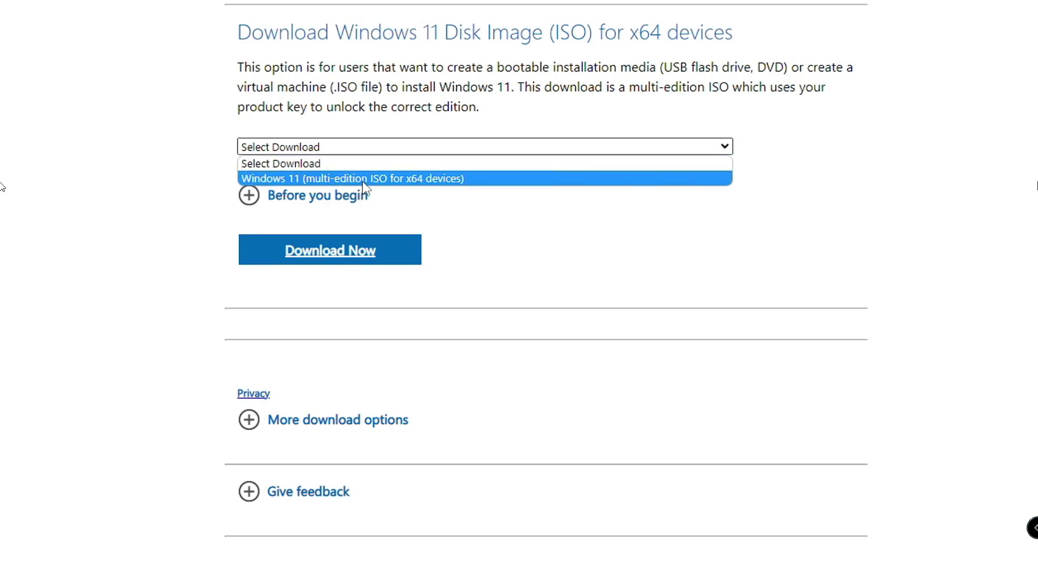
pyautogui.click(440, 180)
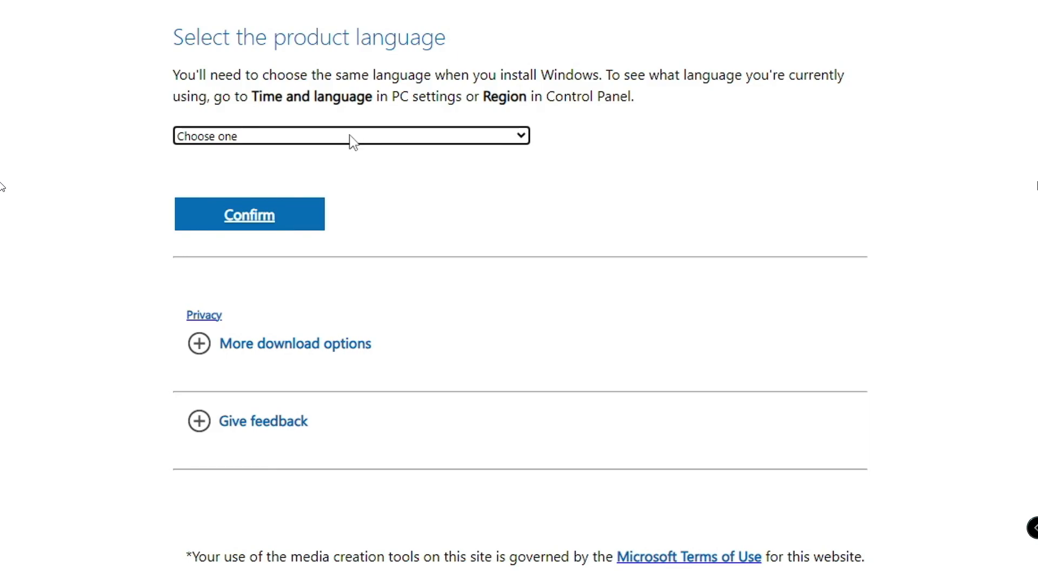
pyautogui.click(351, 136)
pyautogui.click(292, 316)
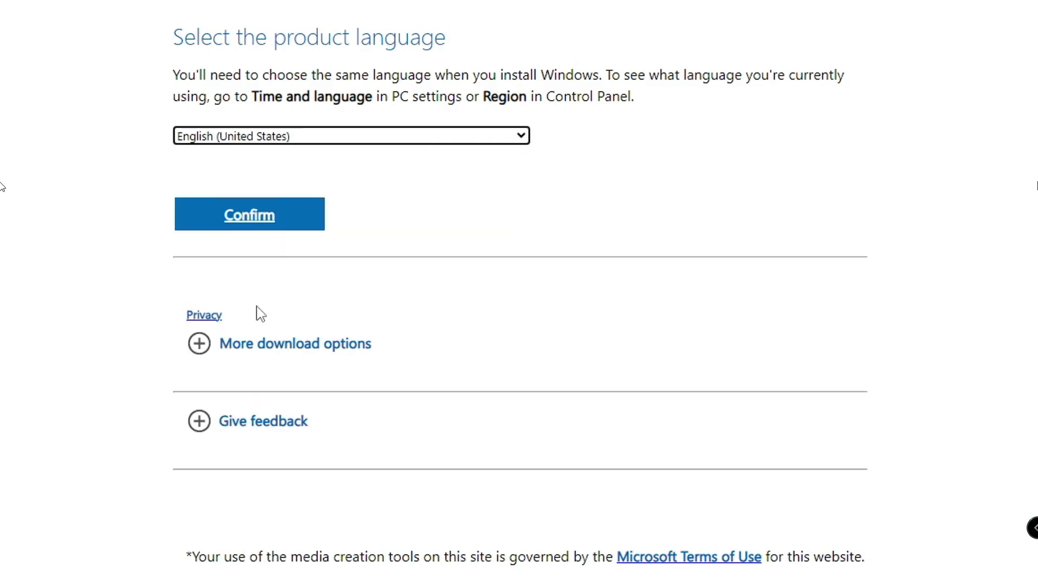
pyautogui.click(289, 227)
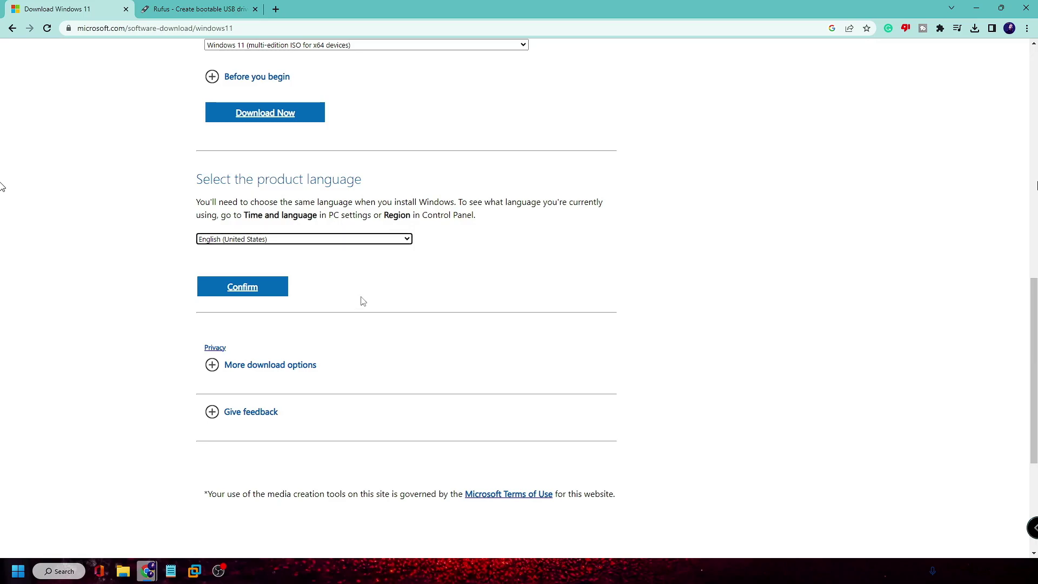
# Step: Check the downloaded ISO in the Downloads folder, then move that window aside
pyautogui.press('super+e')
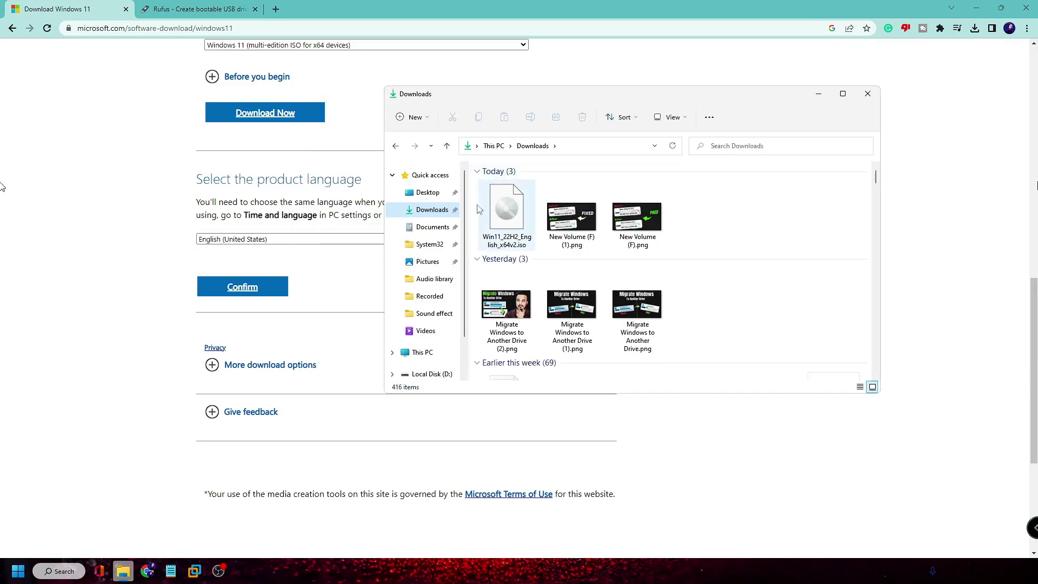
pyautogui.moveTo(513, 241)
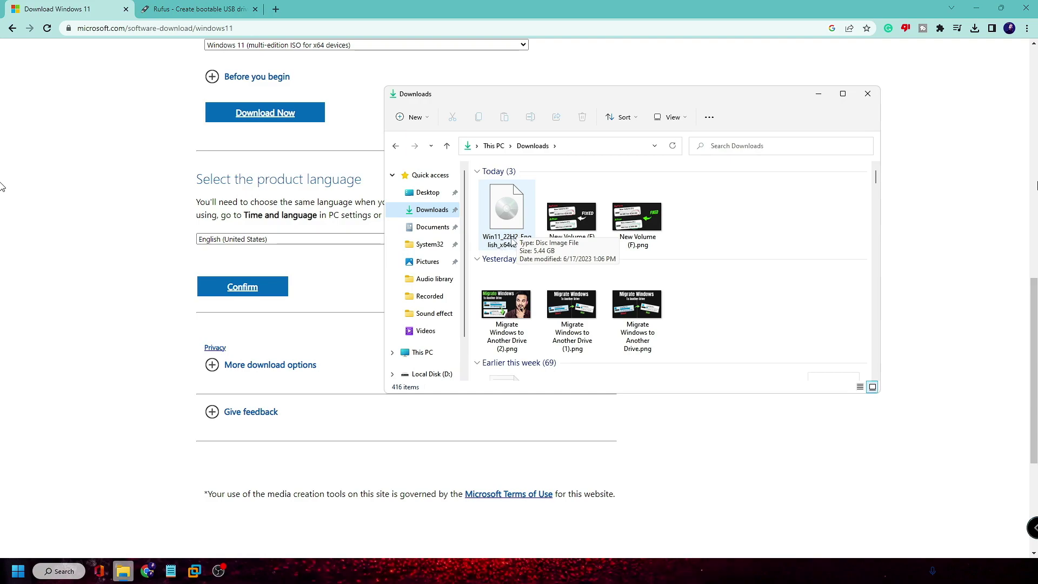
pyautogui.click(819, 100)
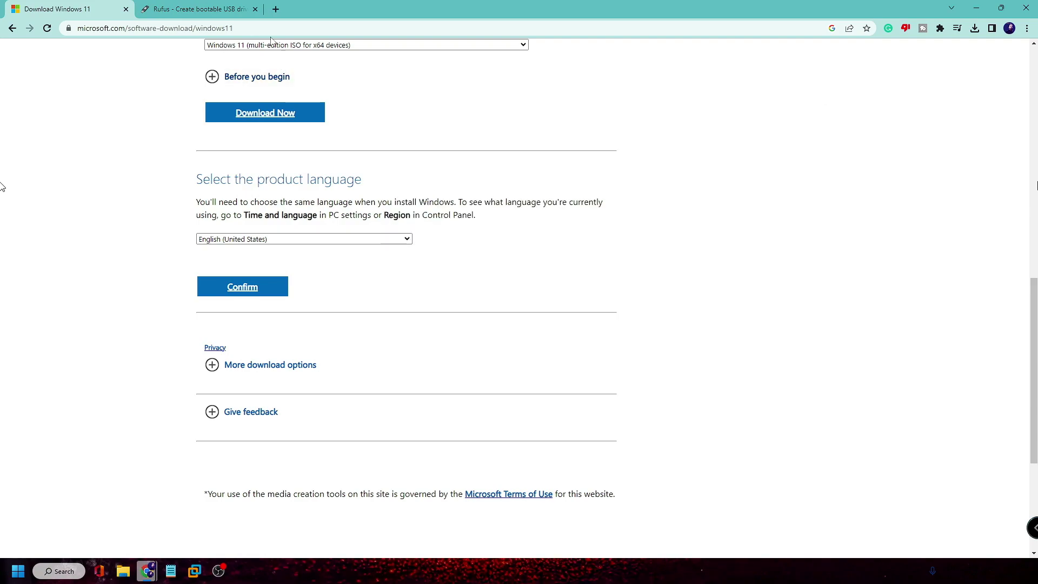
# Step: Download the standard x64 rufus-4.1.exe, dismiss the ad, and show it in Downloads
pyautogui.click(214, 7)
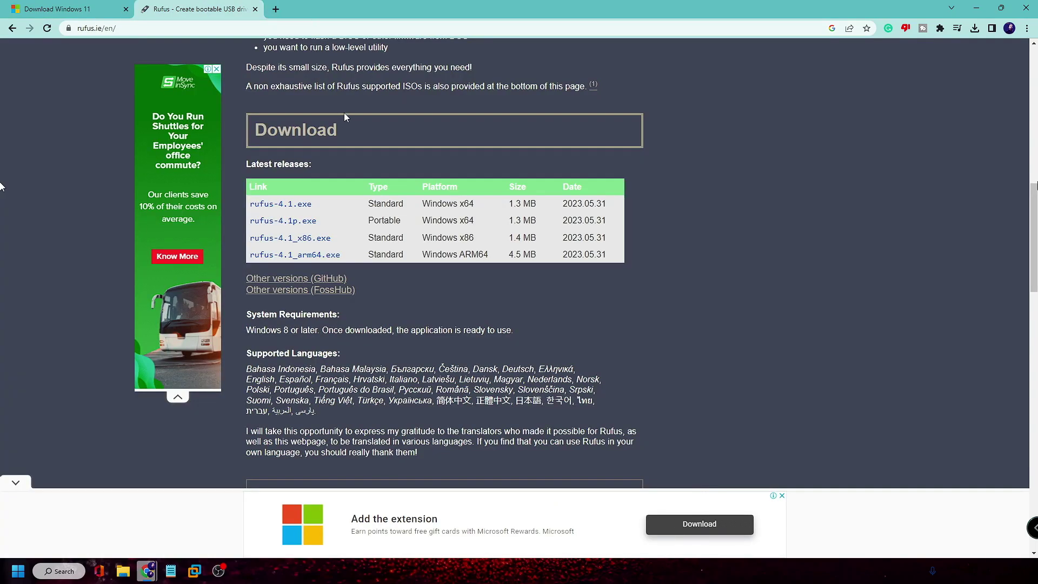
pyautogui.scroll(10, 344, 112)
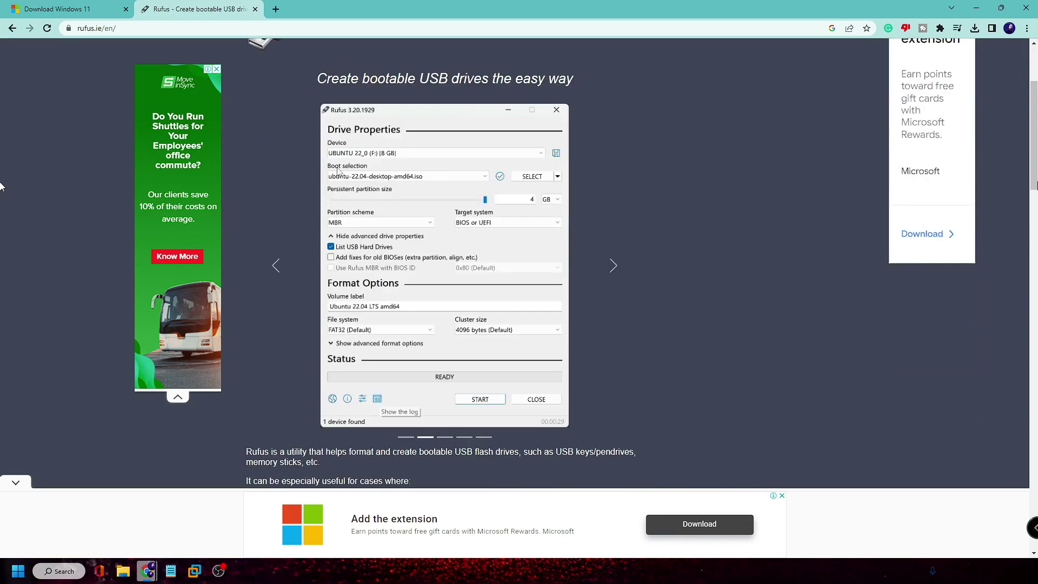
pyautogui.scroll(-7, 338, 171)
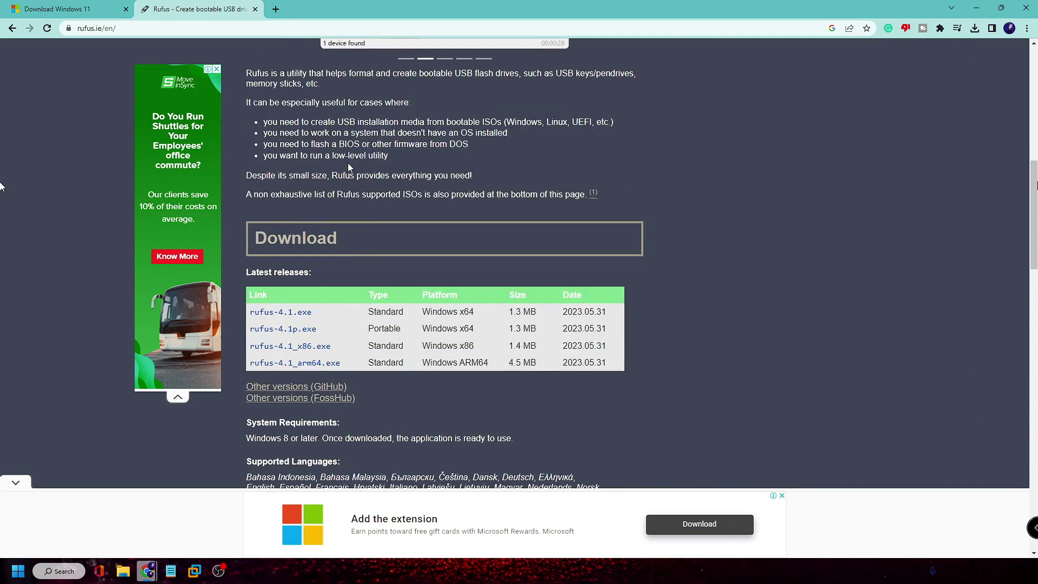
pyautogui.scroll(-1, 348, 163)
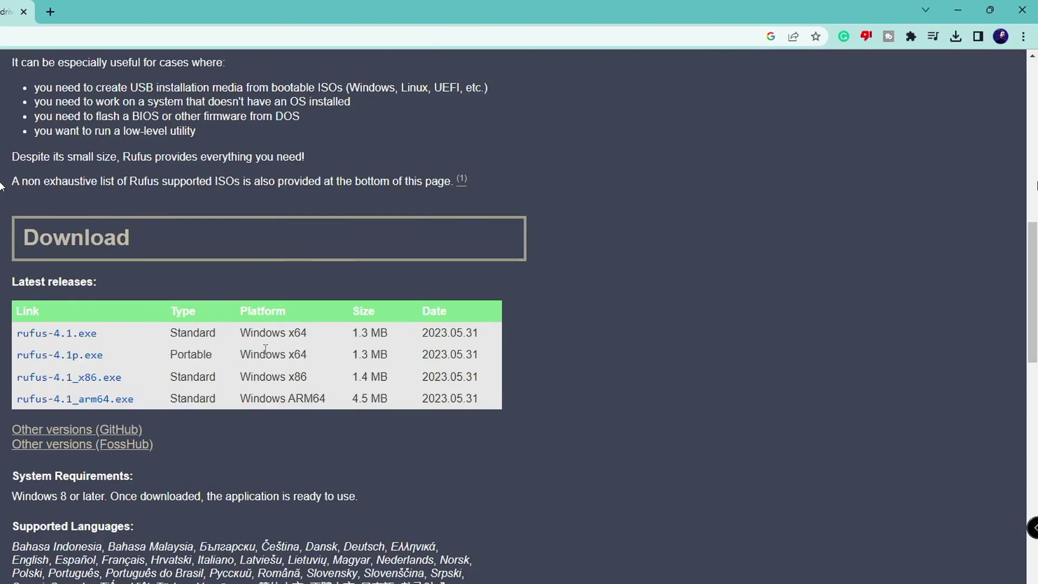
pyautogui.click(76, 334)
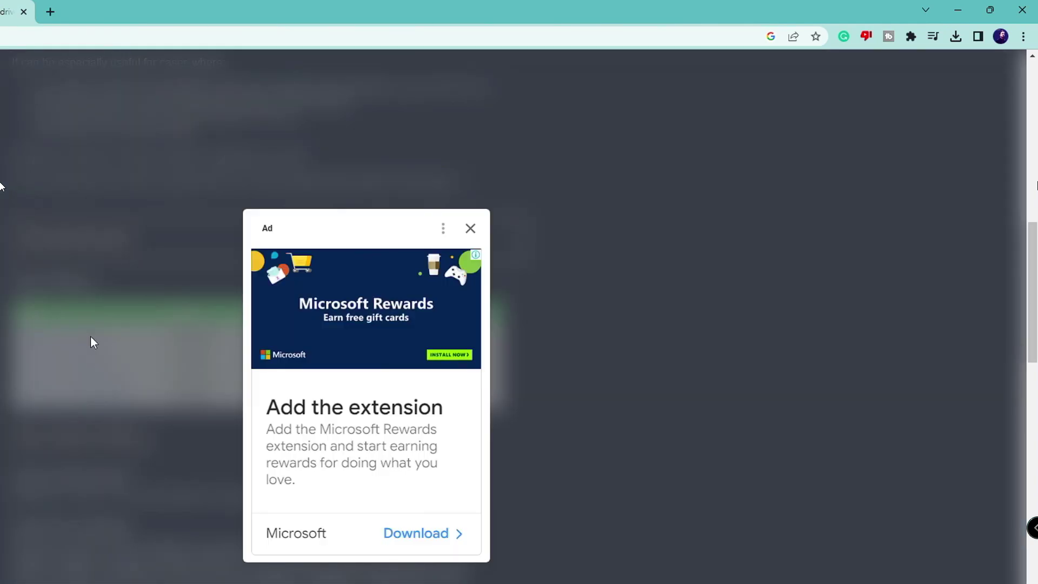
pyautogui.click(471, 230)
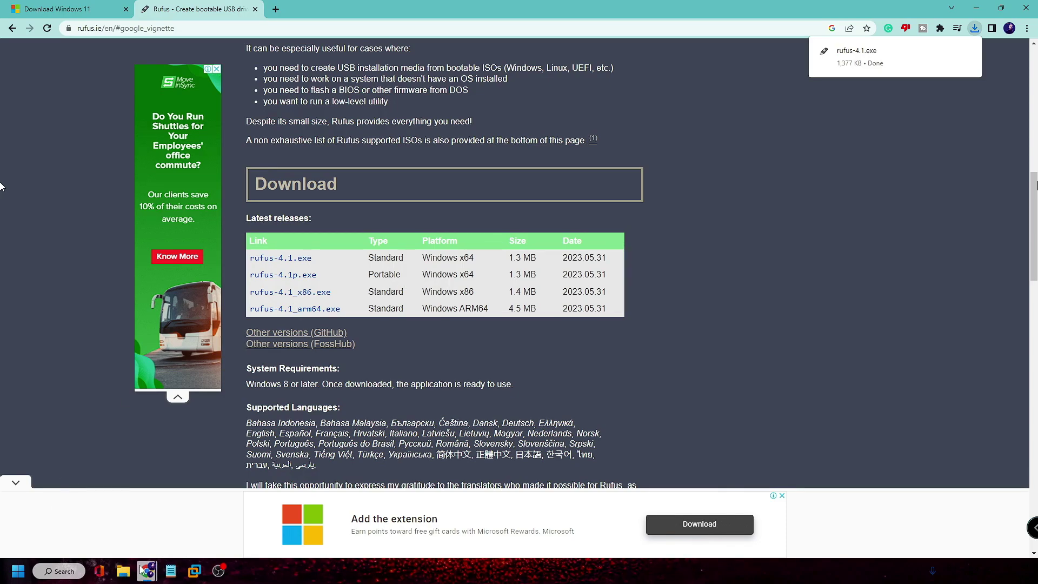
pyautogui.click(123, 571)
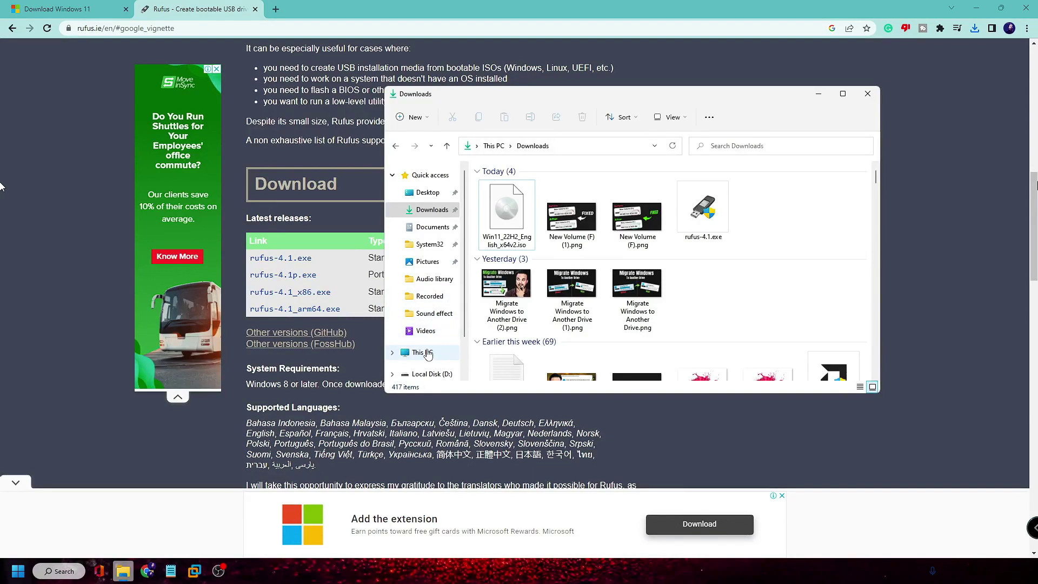
# Step: Check Local Disk (D:) under This PC, then return to Downloads and select rufus-4.1.exe
pyautogui.click(428, 354)
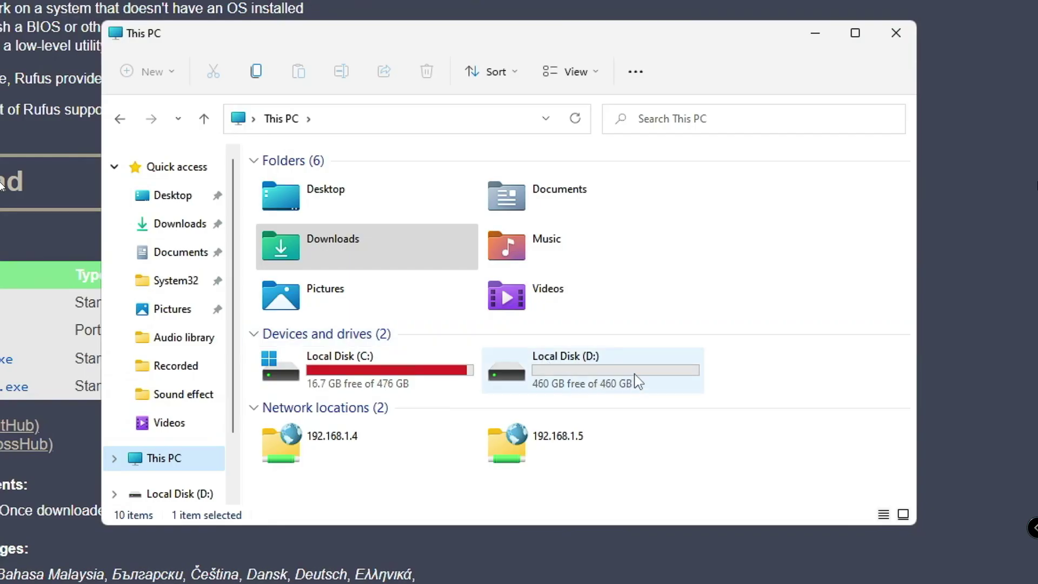
pyautogui.click(706, 304)
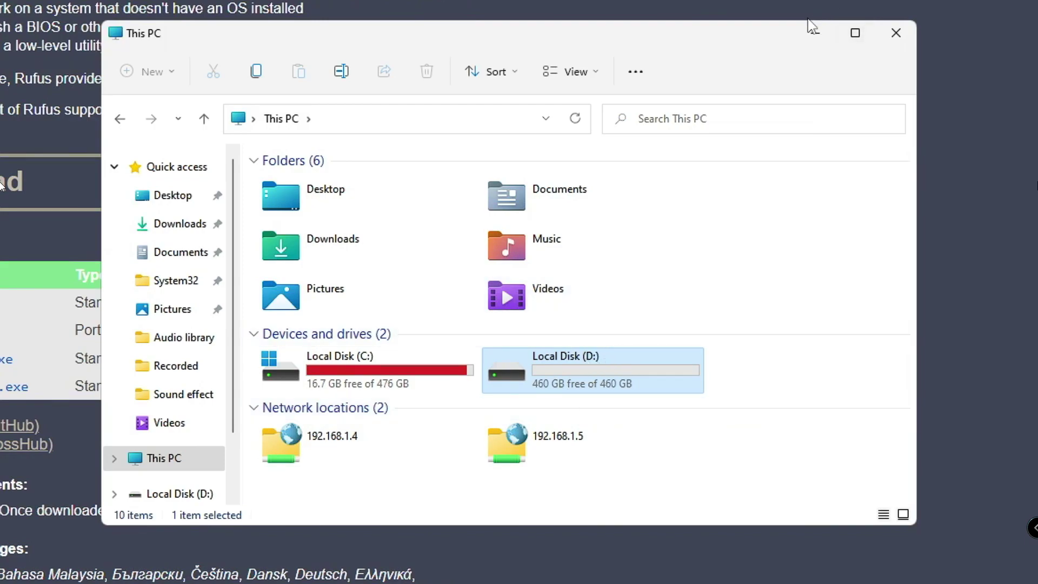
pyautogui.click(815, 33)
pyautogui.click(974, 8)
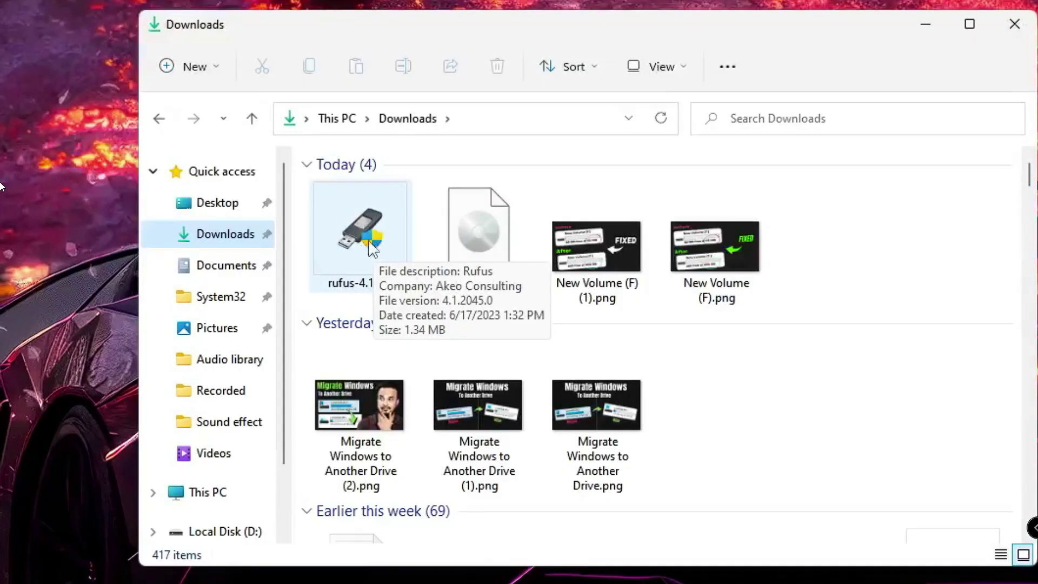
pyautogui.click(511, 216)
# Step: Launch rufus-4.1.exe, declining online update checks, and move the Downloads window aside
pyautogui.doubleClick(371, 246)
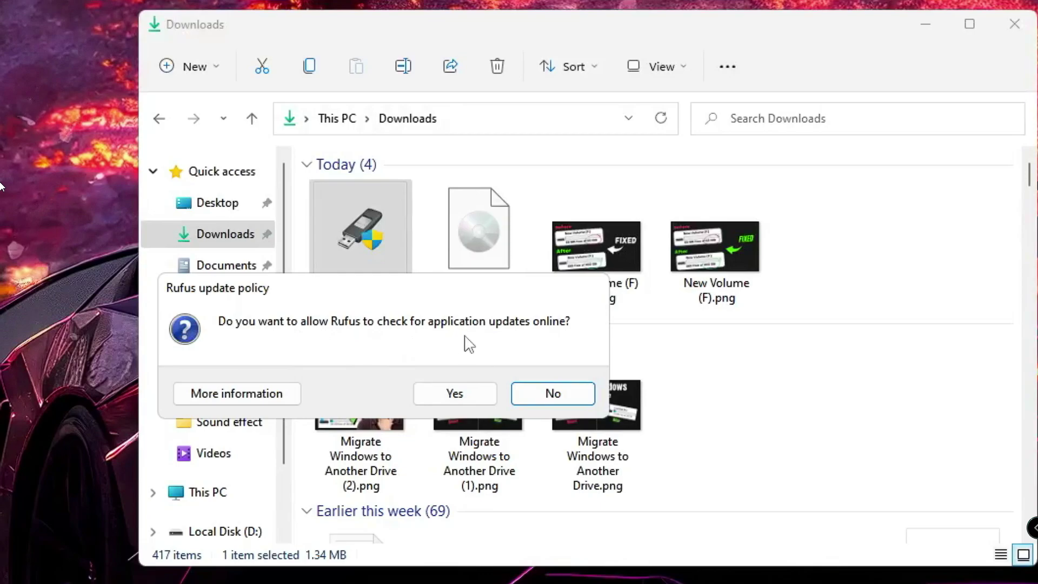
pyautogui.click(551, 397)
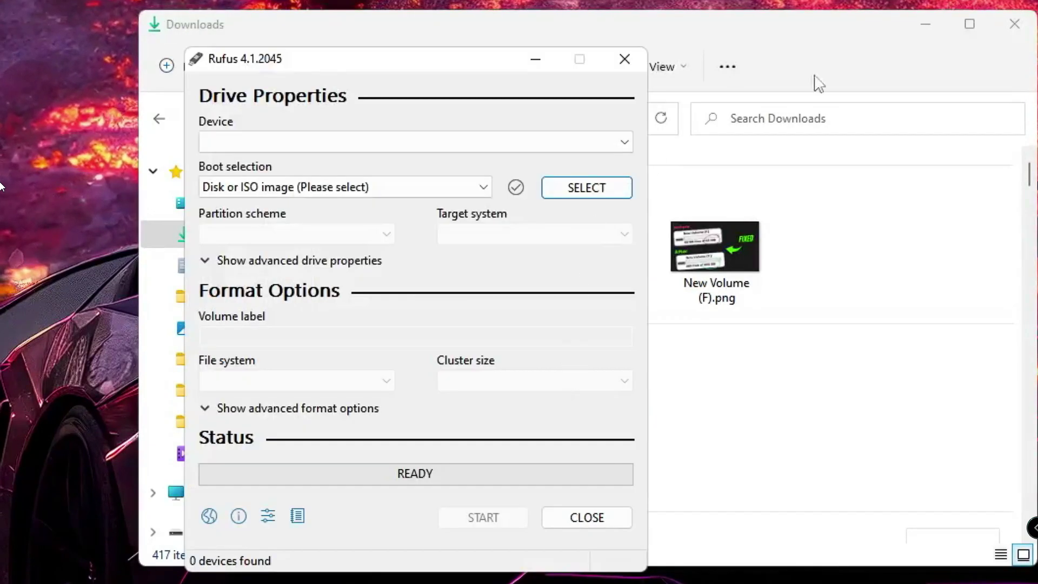
pyautogui.click(932, 24)
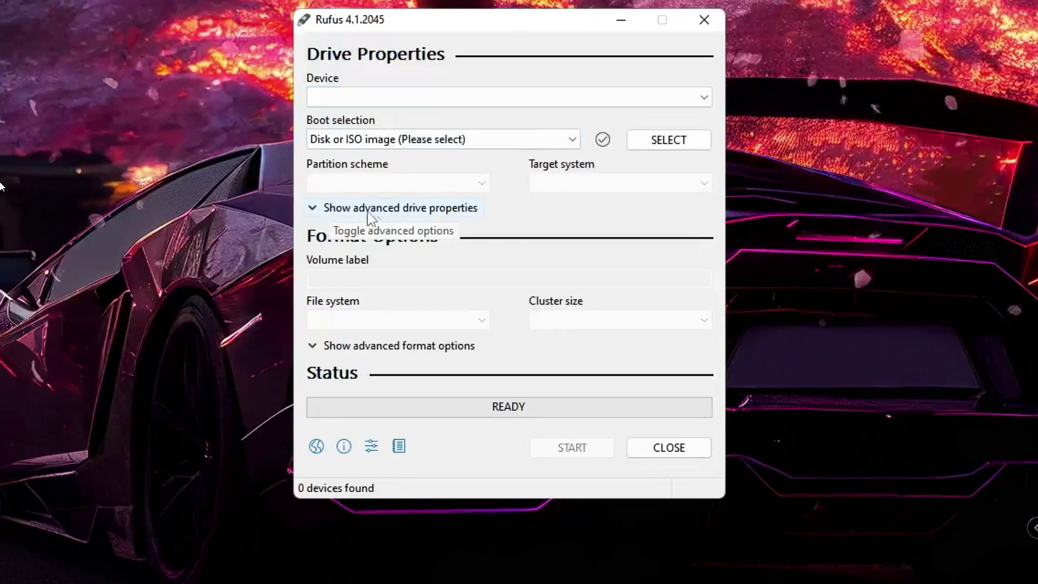
# Step: Enable List USB Hard Drives and target the NO_LABEL (D:) 512 GB device
pyautogui.click(313, 209)
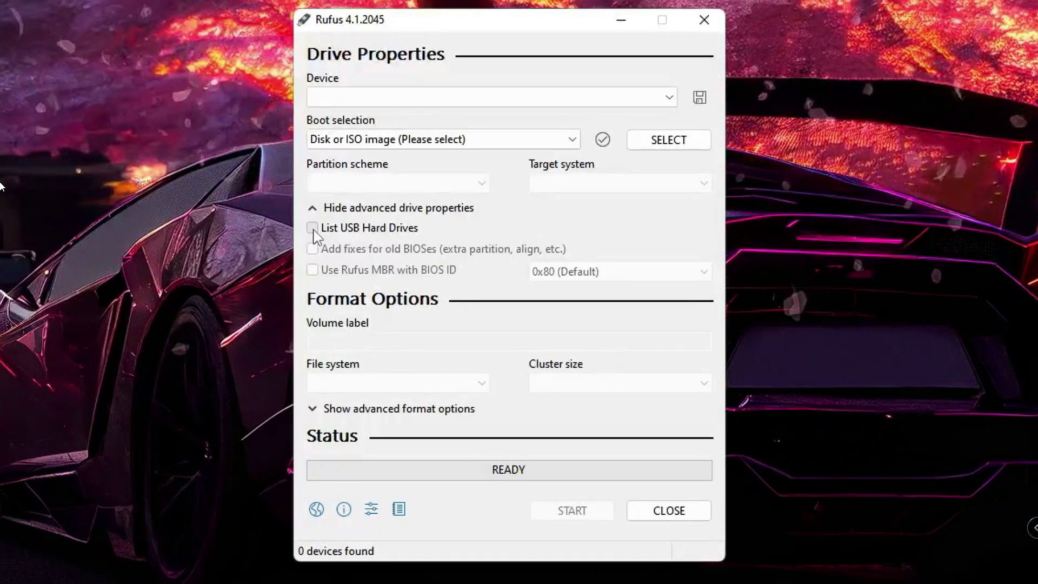
pyautogui.click(312, 230)
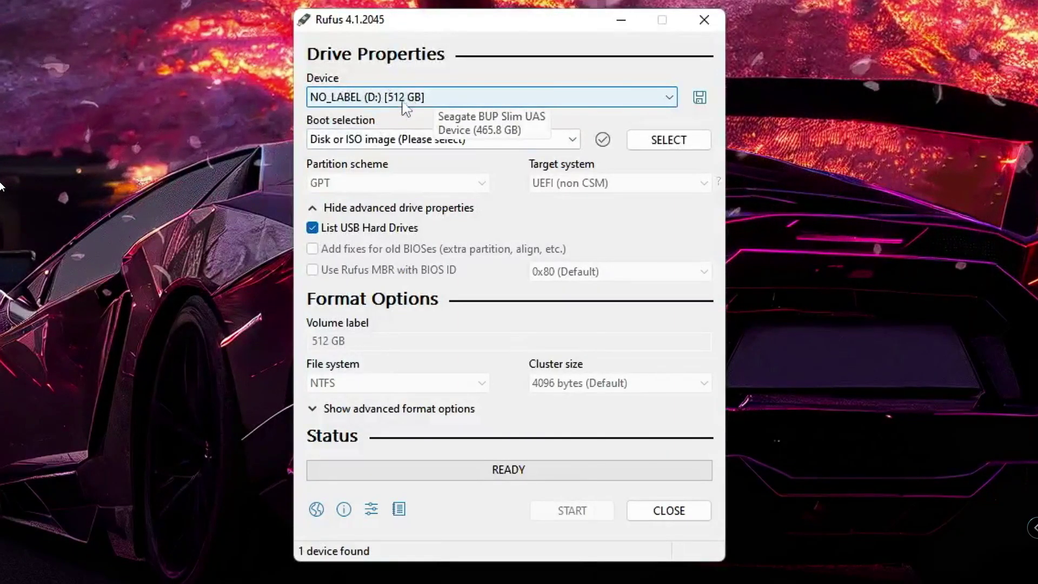
pyautogui.click(432, 97)
pyautogui.click(422, 115)
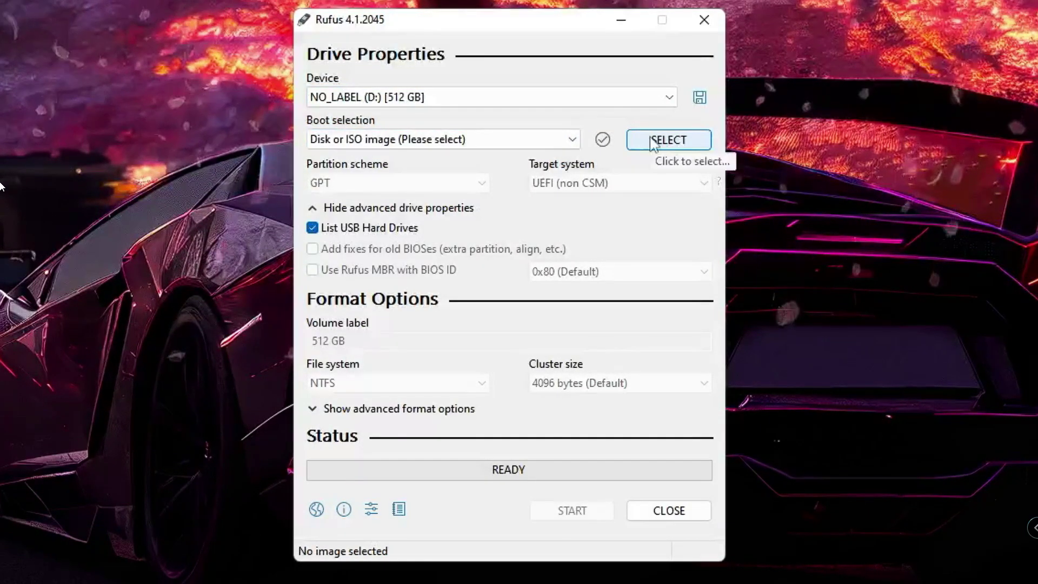
pyautogui.click(637, 141)
# Step: Load Win11_22H2_English_x64v2.iso from Downloads as the Rufus boot image
pyautogui.click(513, 222)
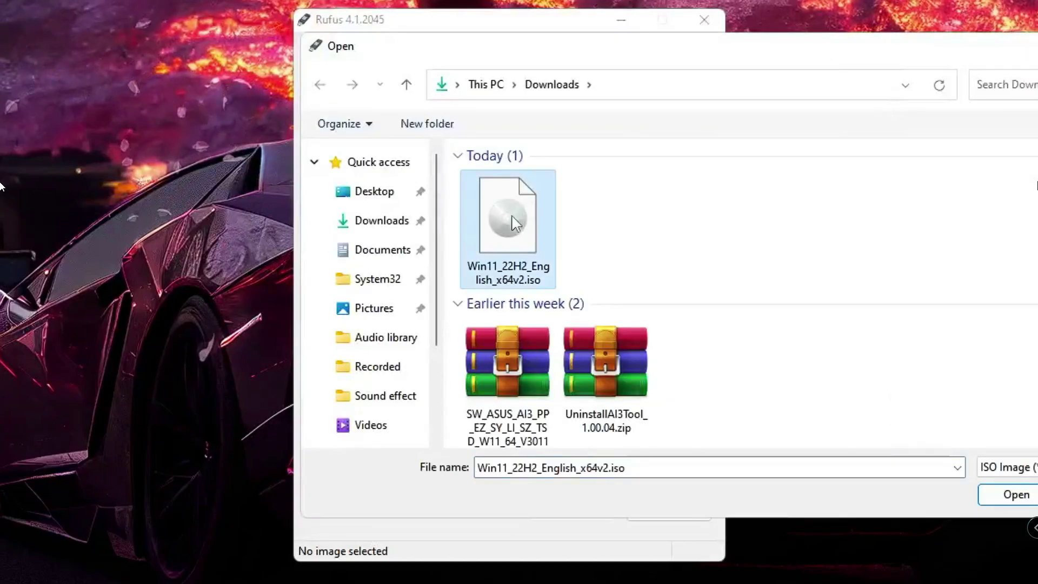
pyautogui.click(1015, 494)
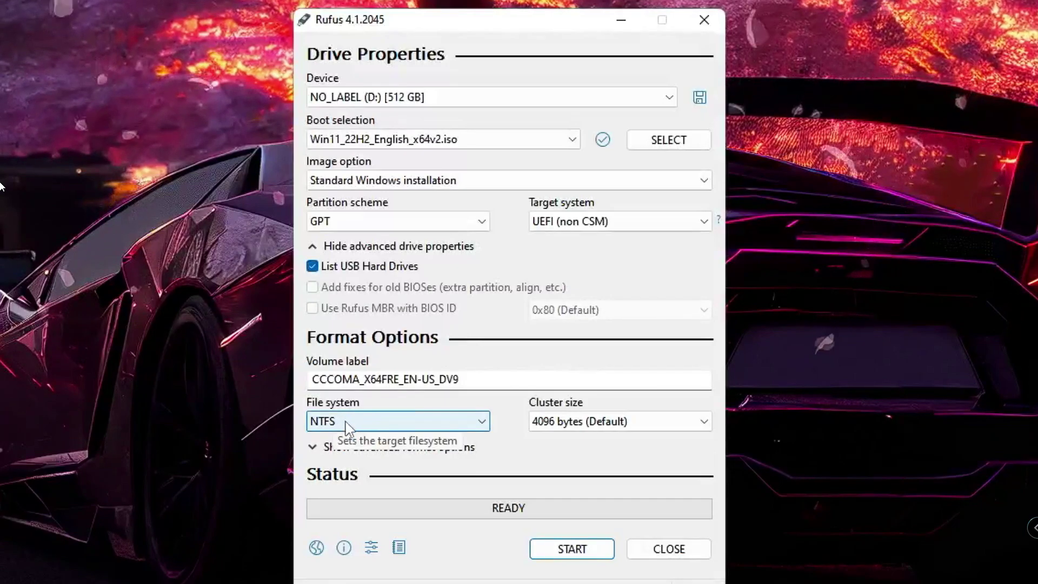
# Step: Write the ISO to D: with TPM/Secure Boot and online-account requirements removed, accepting the erase warnings
pyautogui.click(567, 549)
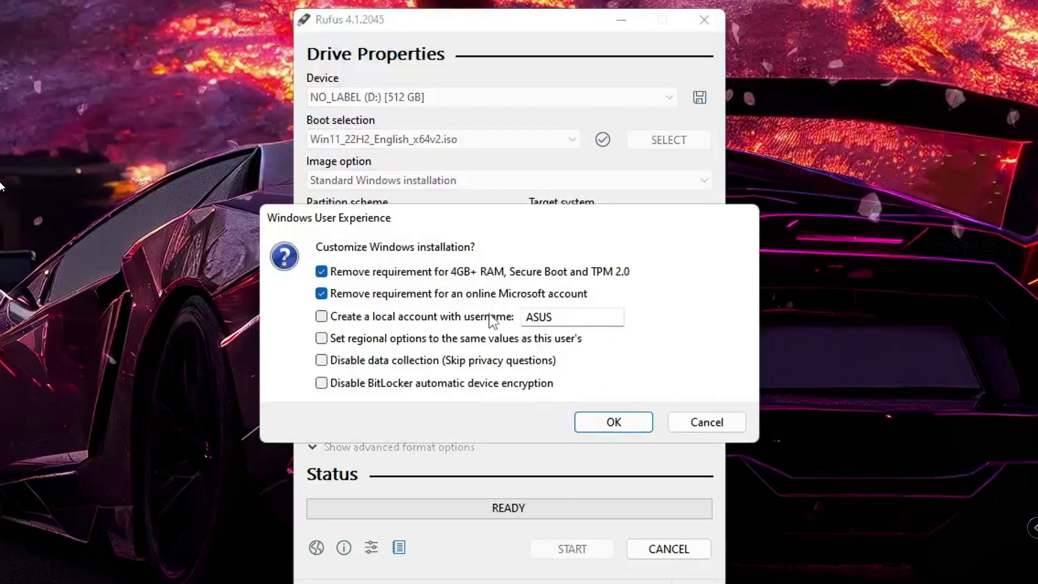
pyautogui.click(607, 422)
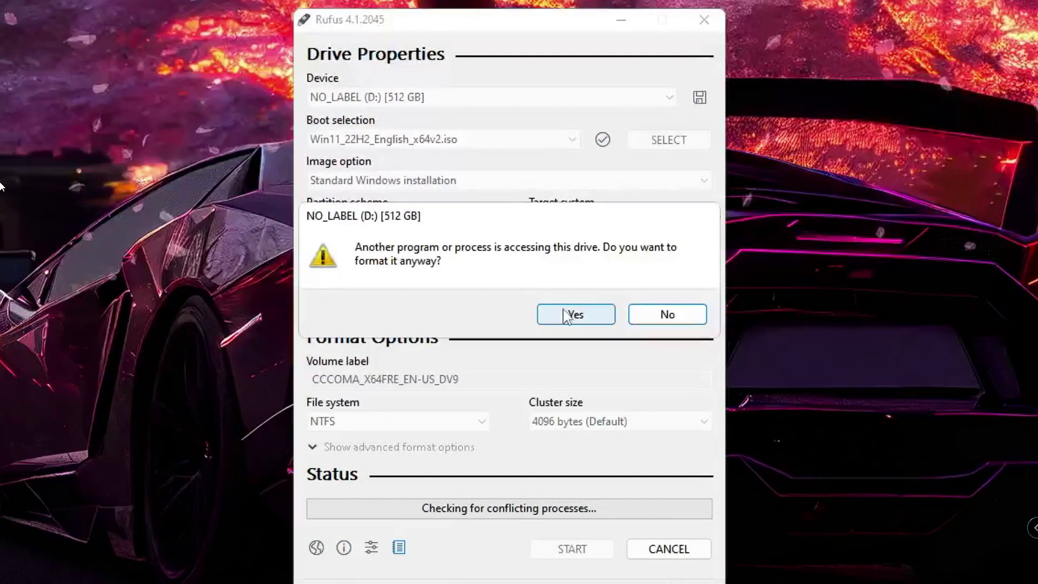
pyautogui.click(573, 316)
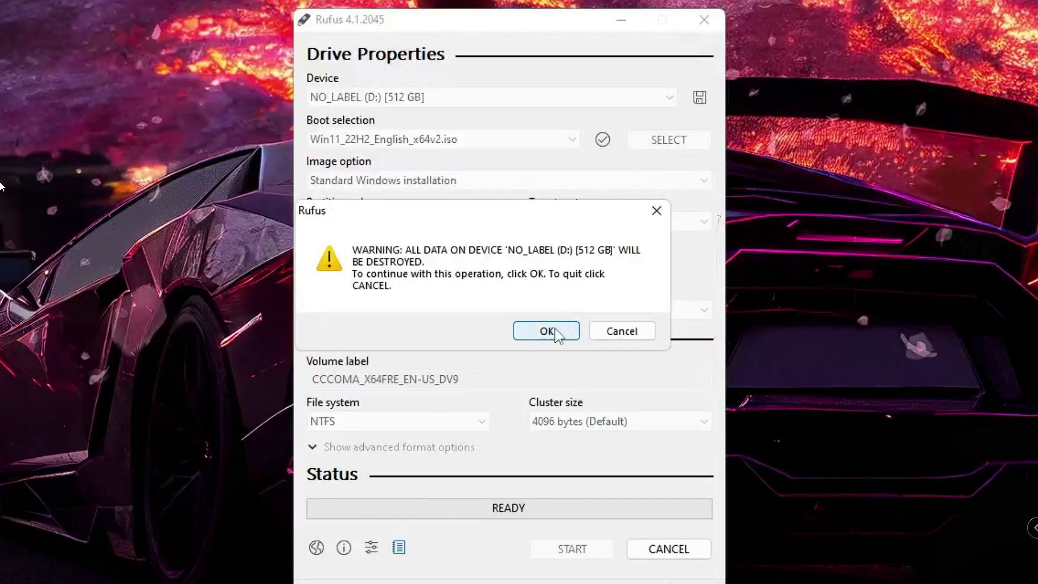
pyautogui.click(557, 333)
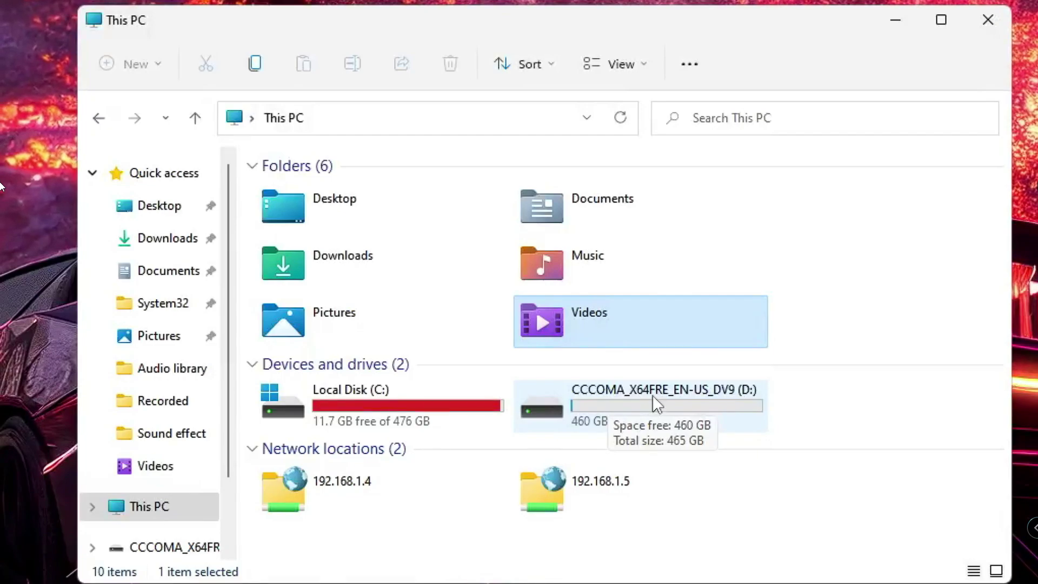
pyautogui.doubleClick(652, 395)
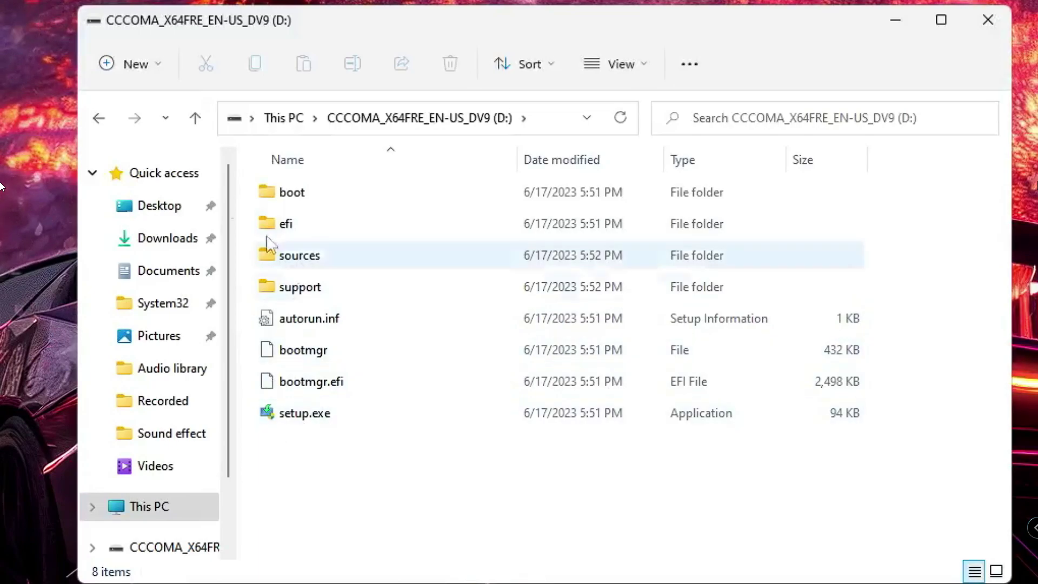
pyautogui.click(96, 116)
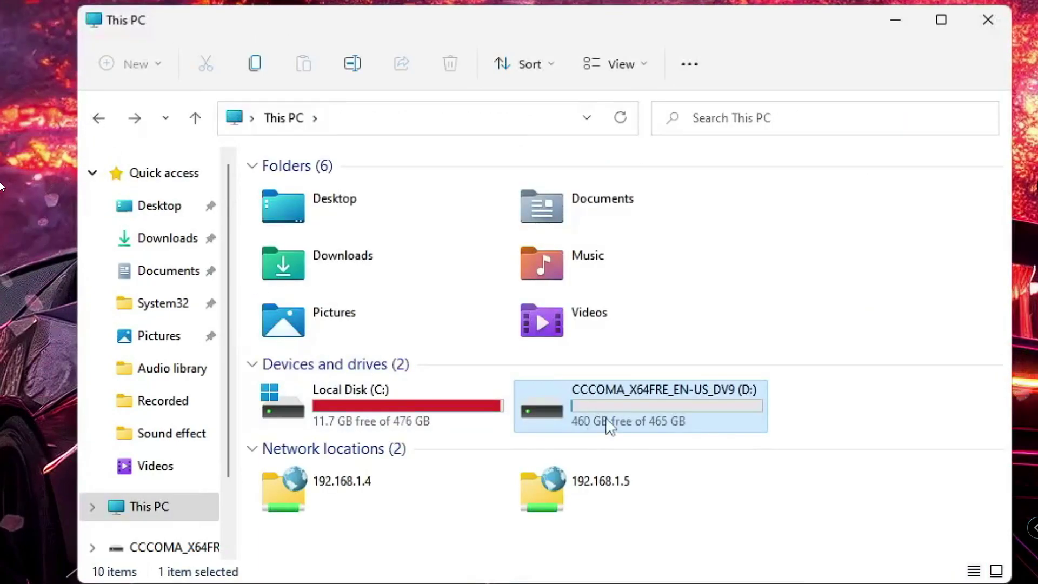